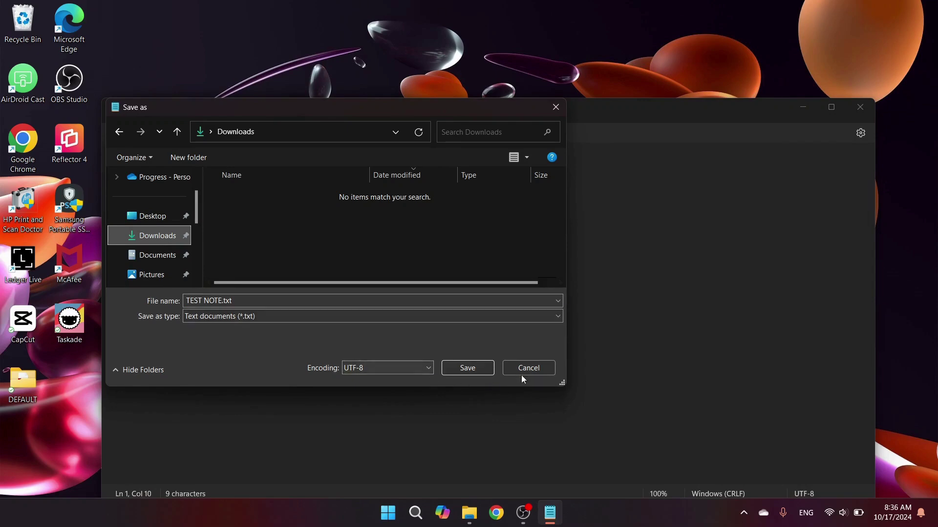
# Save the note as TEST NOTE.txt in Downloads, close it, and open the Downloads folder in File Explorer.
pyautogui.click(482, 368)
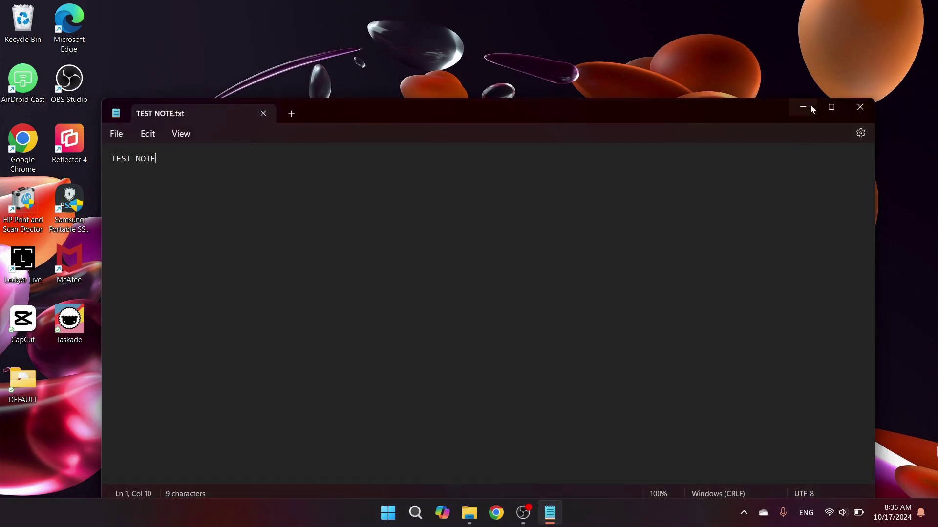
pyautogui.click(857, 108)
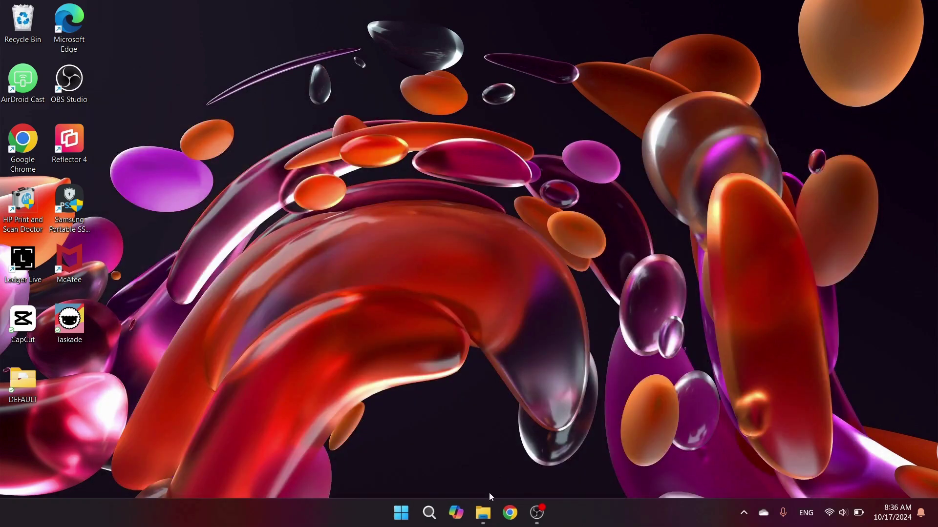
pyautogui.click(483, 513)
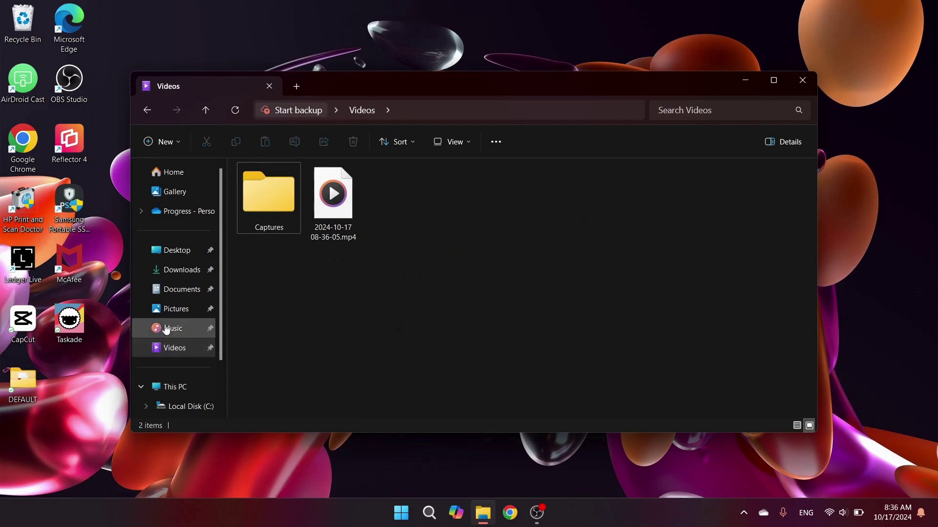
pyautogui.click(183, 269)
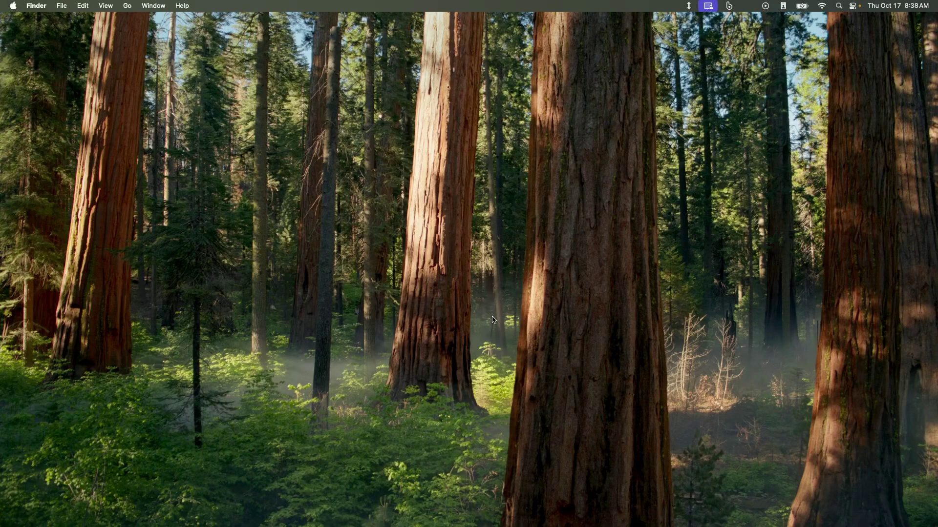
# Switch to the Mac's Notes app, write a note titled "TEST NOTE" with the text "THIS IS A TEST NOTE", and close its window.
pyautogui.press('super+space')
pyautogui.write('notes')
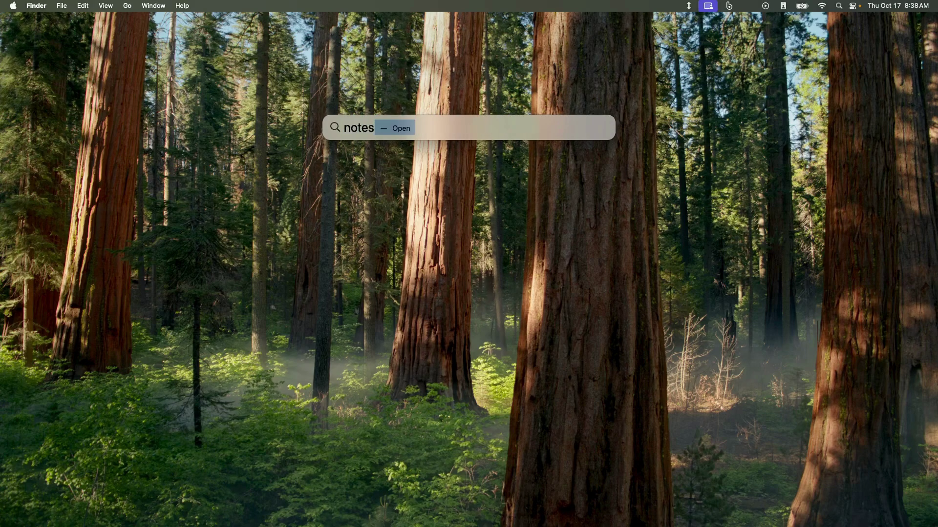
pyautogui.press('Return')
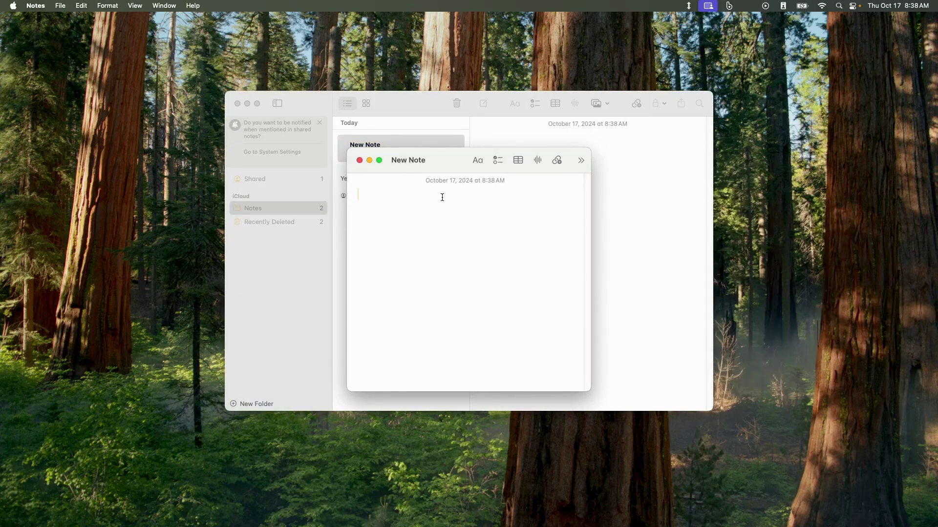
pyautogui.write('TEST NOTE ')
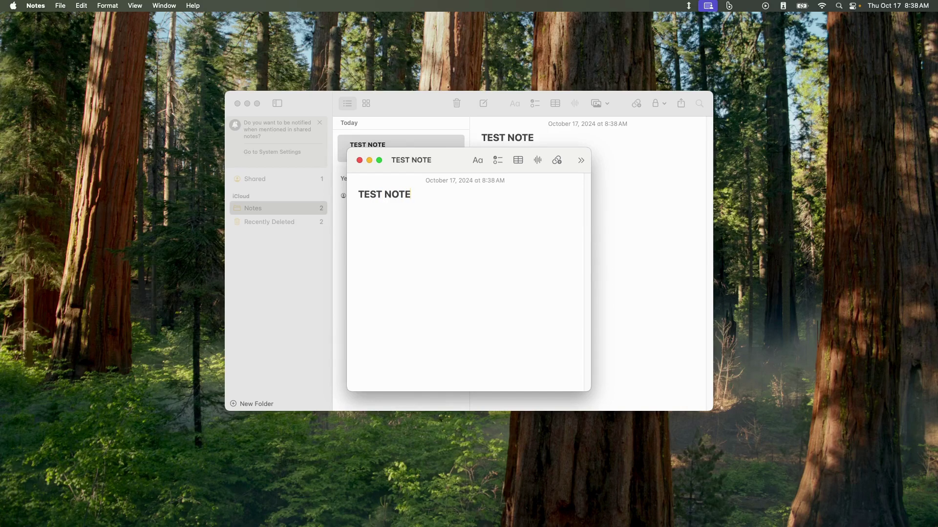
pyautogui.write('THIS IS A TEST NOTE')
pyautogui.click(359, 160)
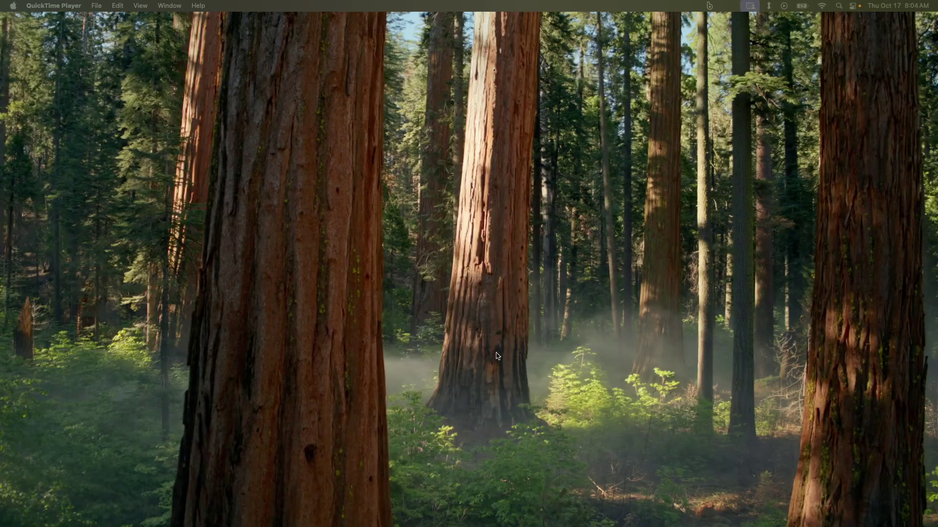
# Open System Settings and view the Desktop & Dock options.
pyautogui.moveTo(463, 526)
pyautogui.click(12, 7)
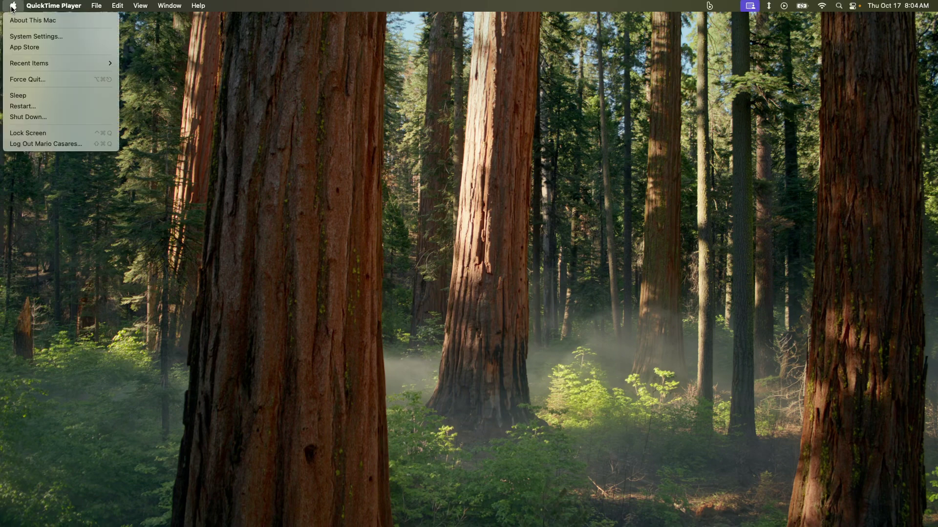
pyautogui.click(47, 39)
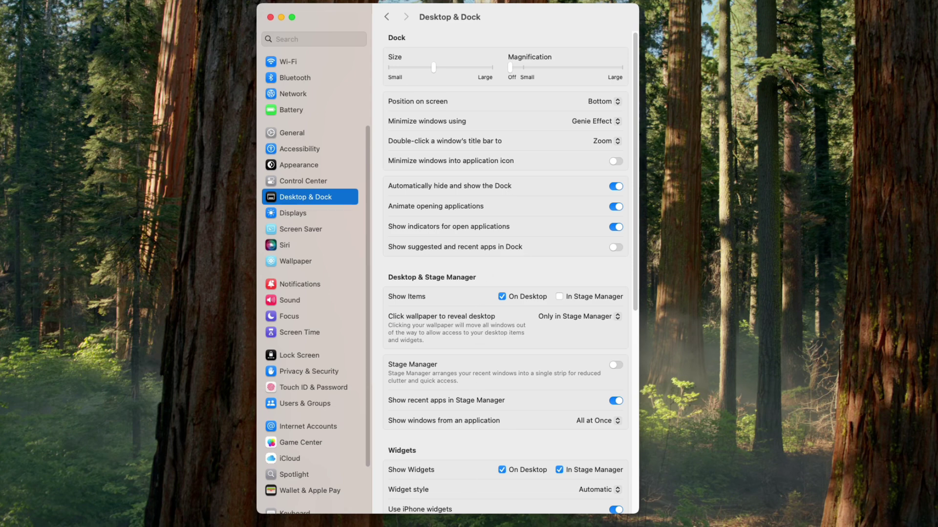
pyautogui.moveTo(460, 522)
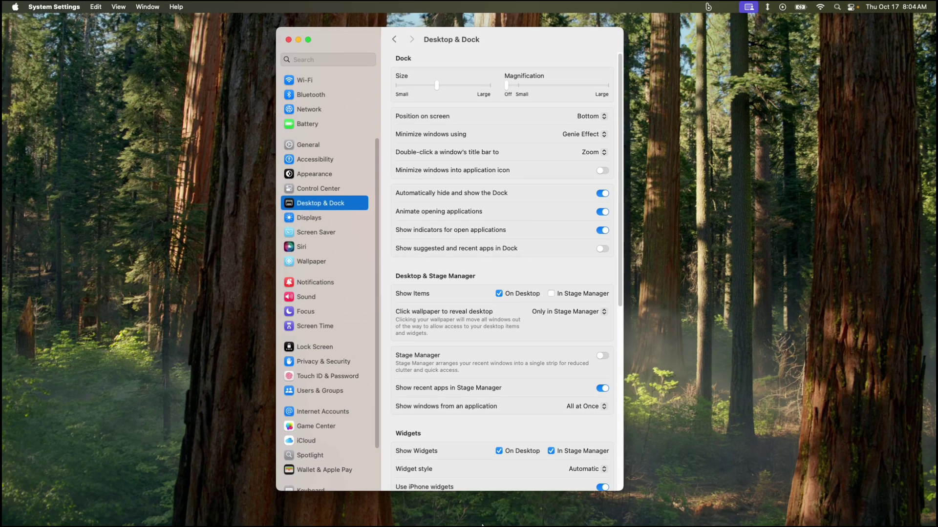
pyautogui.moveTo(482, 525)
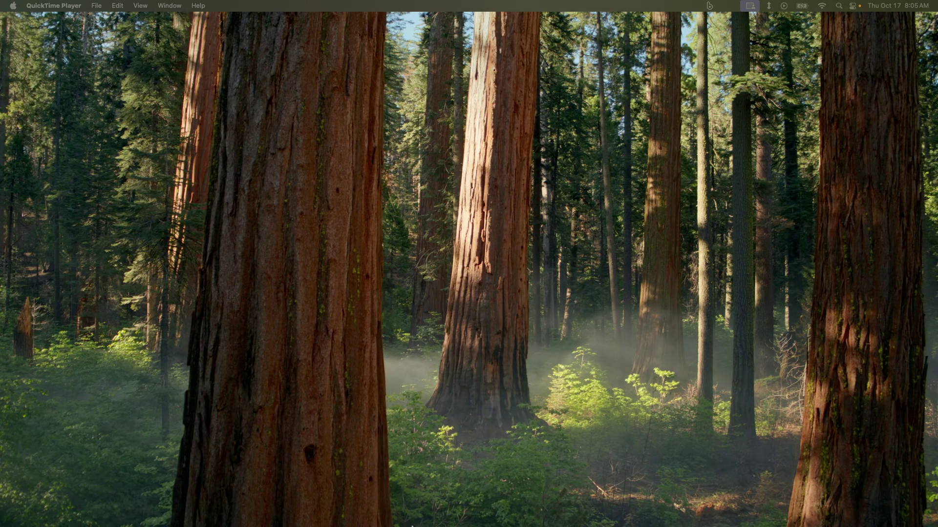
# Reveal the Dock and inspect the Options choices for the Notes and Calendar icons.
pyautogui.moveTo(415, 525)
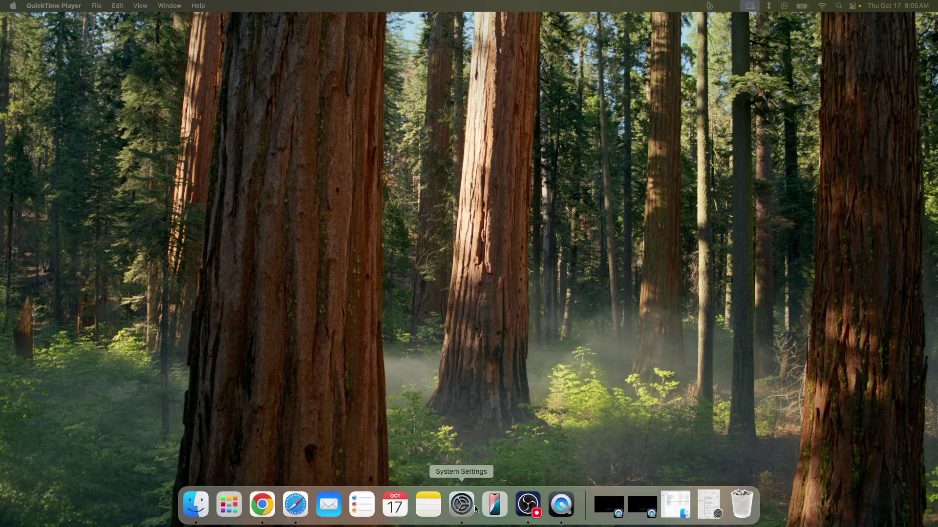
pyautogui.rightClick(426, 510)
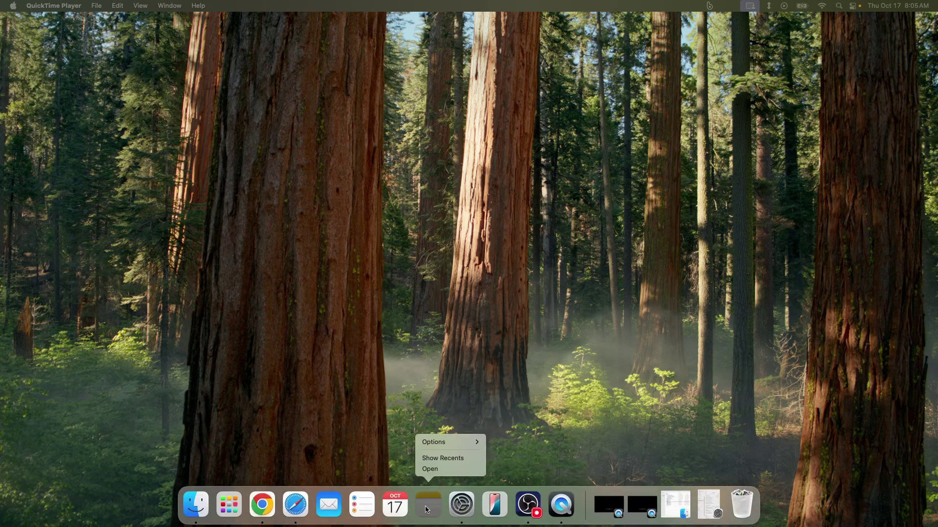
pyautogui.moveTo(476, 442)
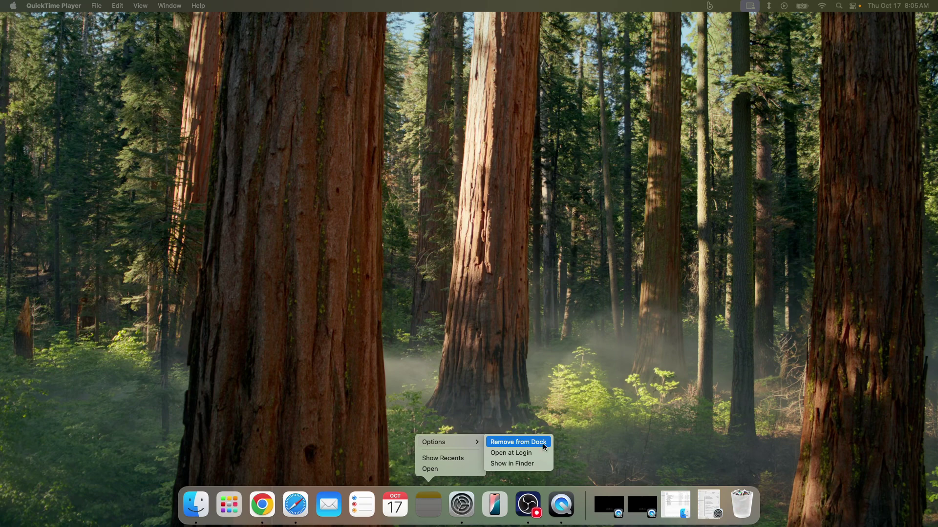
pyautogui.rightClick(398, 506)
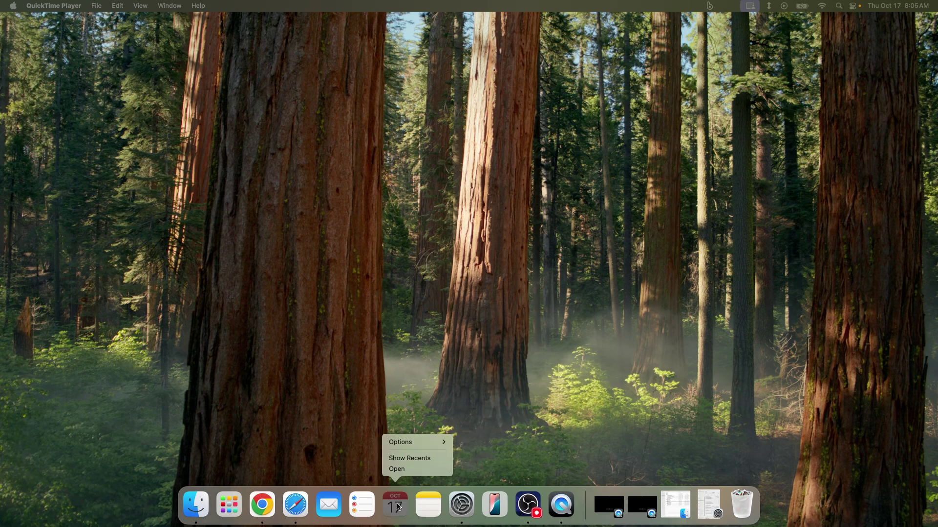
pyautogui.moveTo(420, 442)
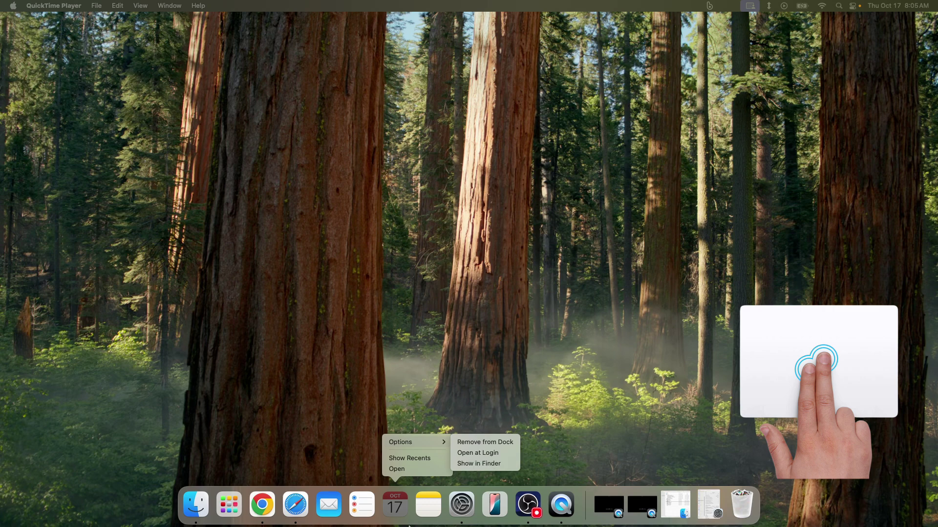
pyautogui.click(420, 505)
# Rearrange the Dock so that the Calendar icon sits between Notes and System Settings.
pyautogui.moveTo(395, 508); pyautogui.dragTo(426, 510)
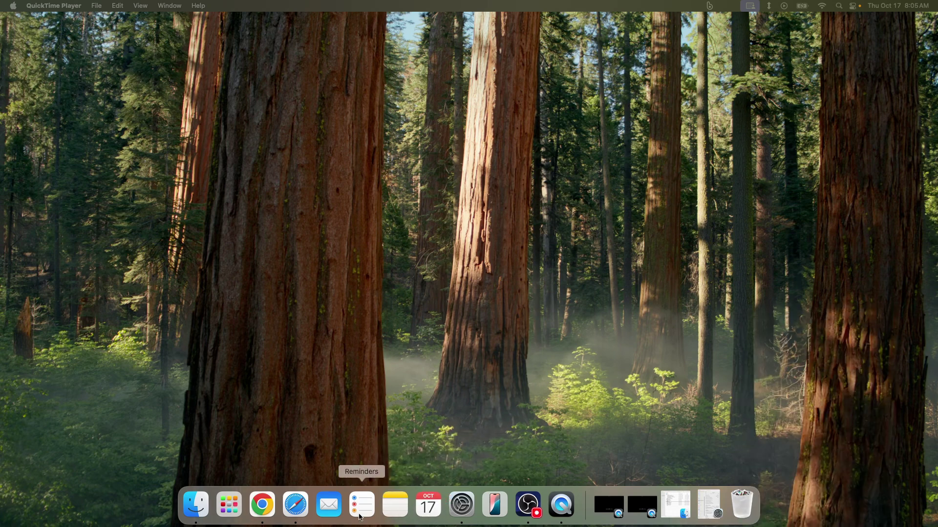
pyautogui.moveTo(361, 506)
pyautogui.mouseDown()
pyautogui.moveTo(321, 515)
pyautogui.moveTo(324, 502)
pyautogui.moveTo(364, 497)
pyautogui.mouseUp()
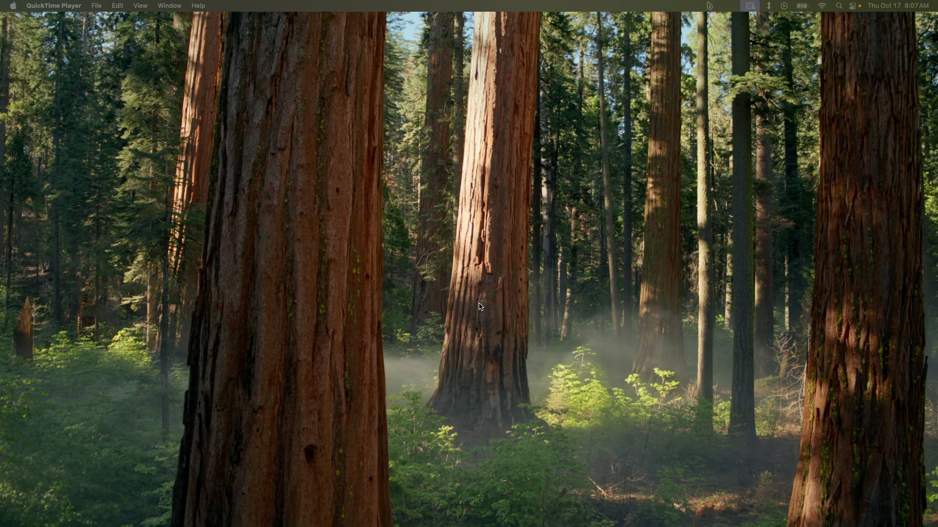
# Search Spotlight for "Dock" and look through the settings, knowledge, image and website results.
pyautogui.press('super+space')
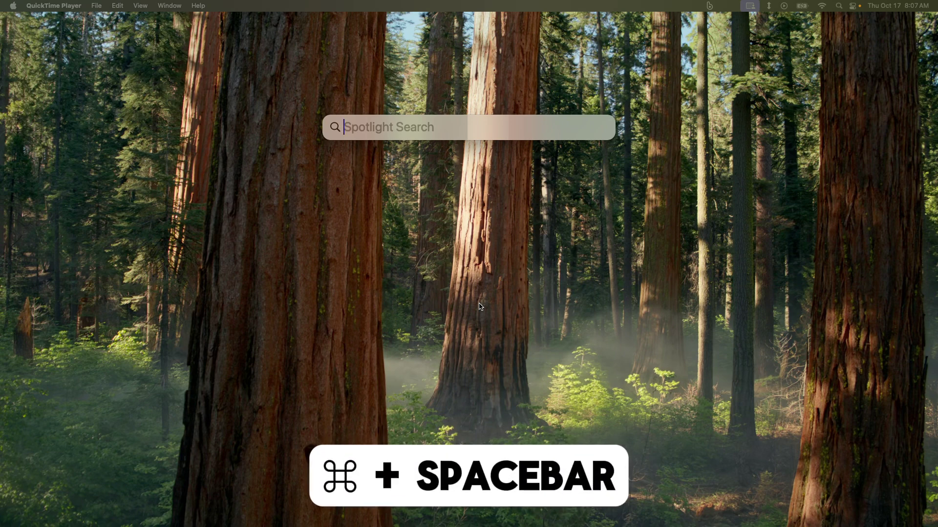
pyautogui.write('Dock')
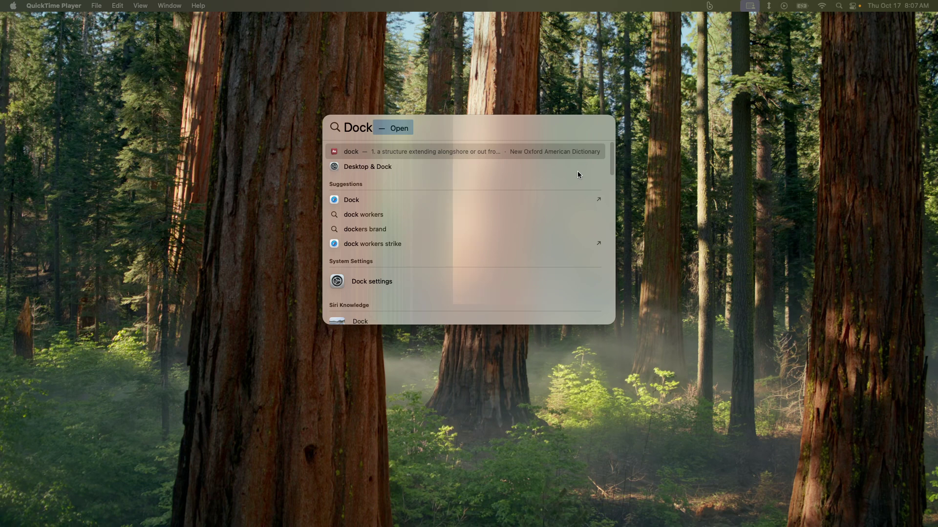
pyautogui.scroll(-1, 577, 174)
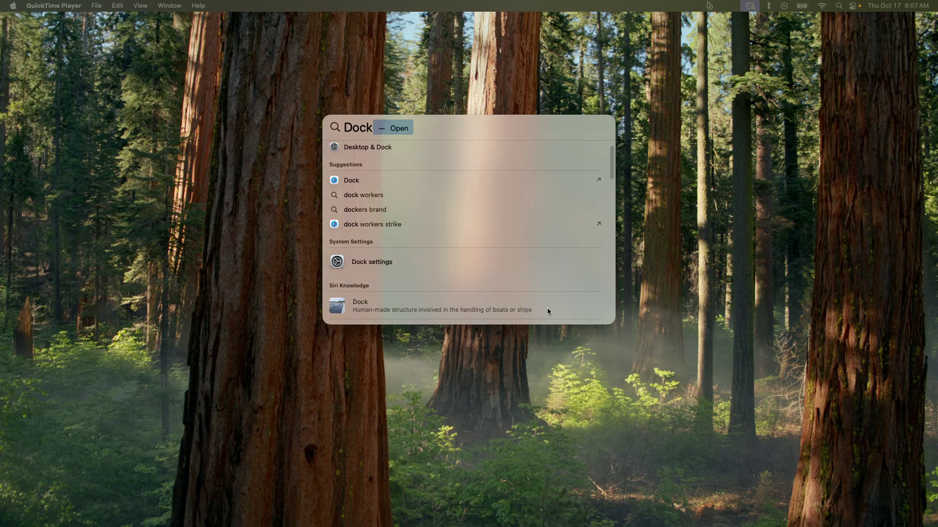
pyautogui.scroll(-2, 547, 306)
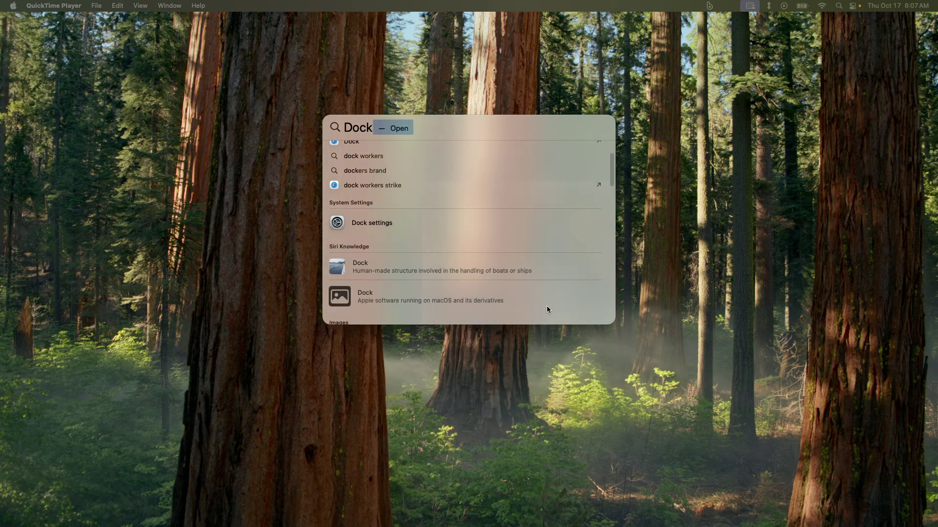
pyautogui.scroll(-4, 546, 306)
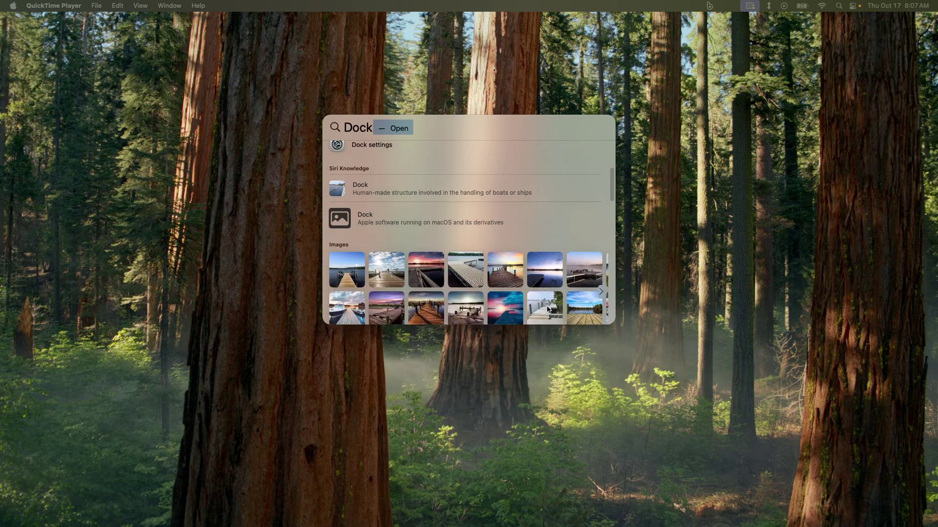
pyautogui.scroll(-1, 547, 309)
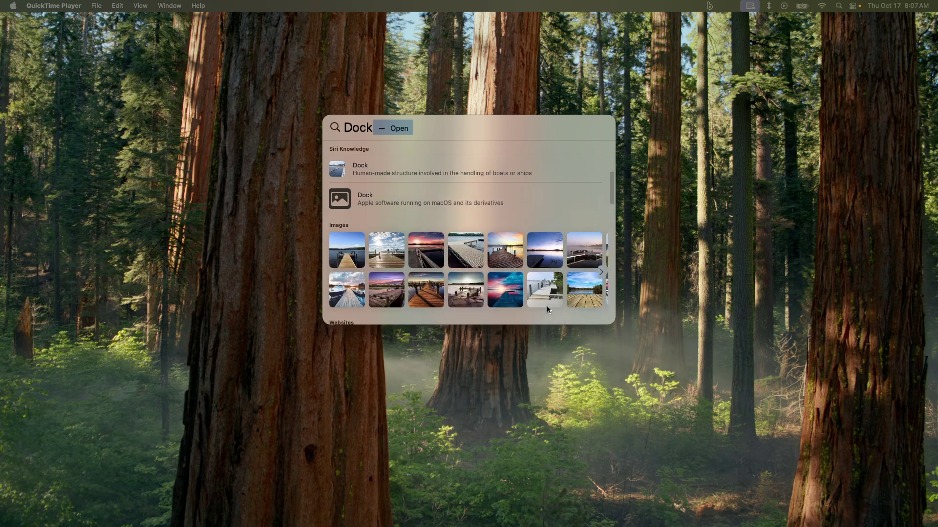
pyautogui.scroll(-5, 547, 308)
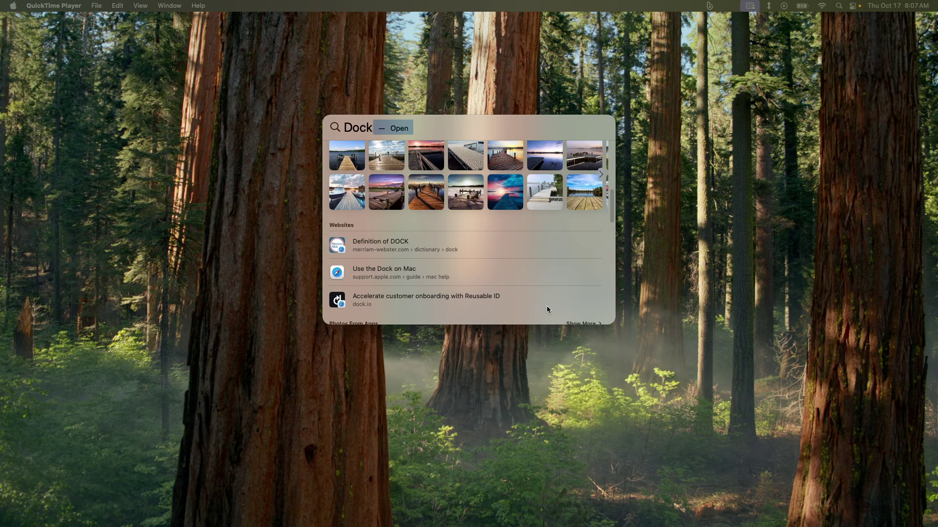
pyautogui.scroll(-2, 546, 310)
pyautogui.scroll(2, 547, 309)
pyautogui.scroll(1, 547, 309)
# Replace the Spotlight query with "bezel", look through its results, and clear the search.
pyautogui.press('BackSpace')
pyautogui.press('BackSpace')
pyautogui.press('BackSpace')
pyautogui.press('BackSpace')
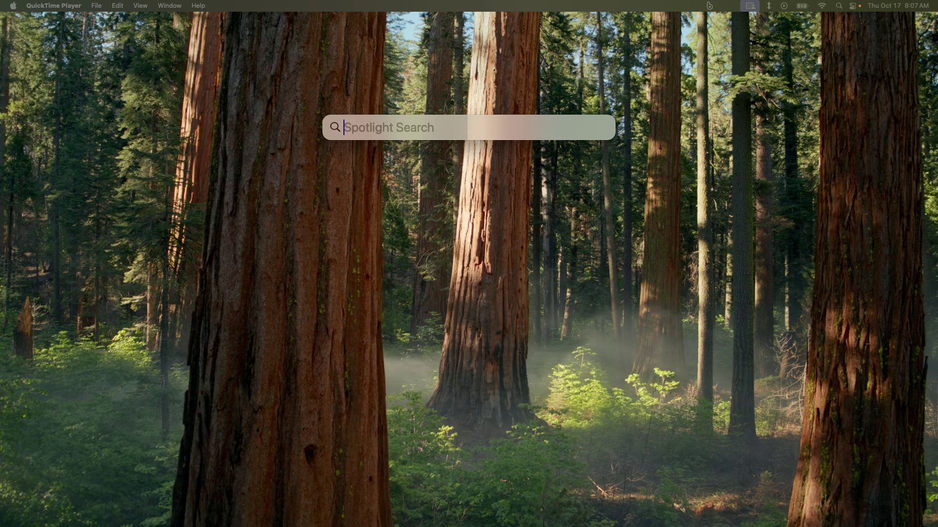
pyautogui.write('bezel;l')
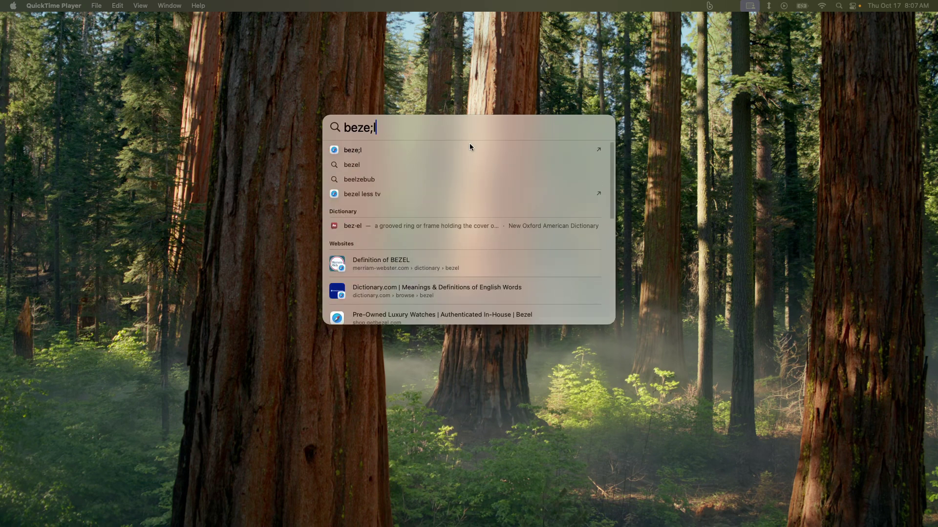
pyautogui.press('BackSpace')
pyautogui.press('BackSpace')
pyautogui.write('l')
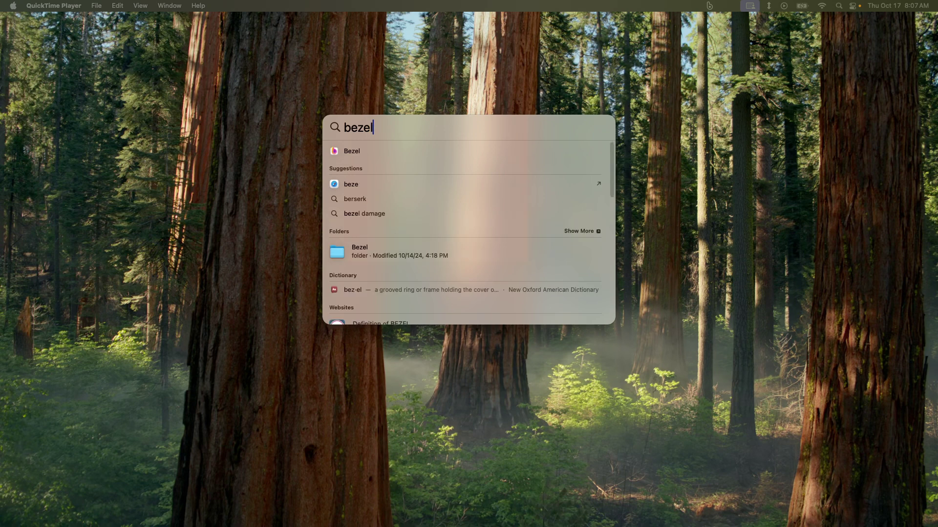
pyautogui.scroll(-1, 551, 220)
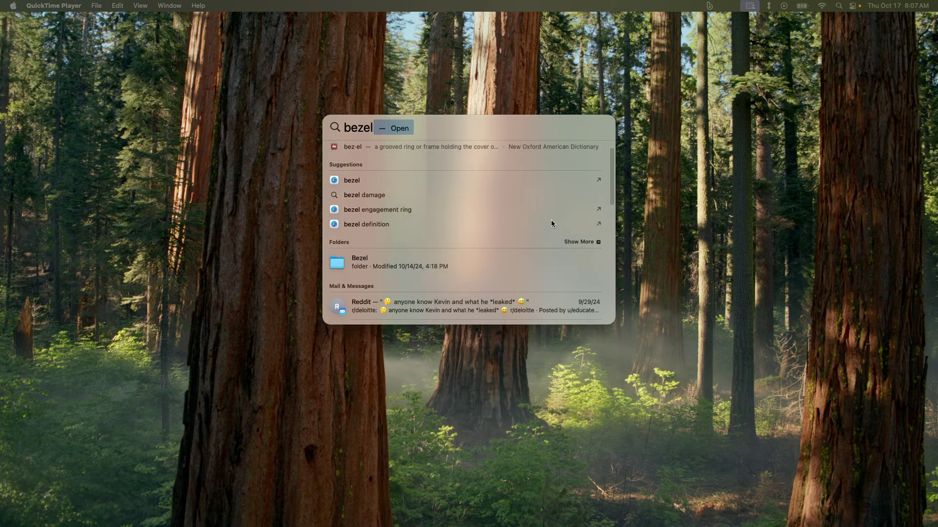
pyautogui.scroll(1, 550, 220)
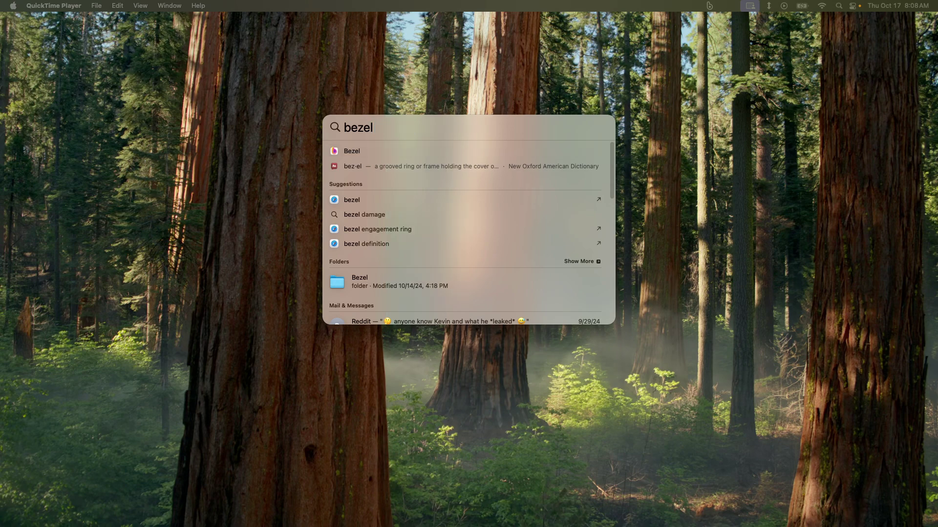
pyautogui.press('BackSpace')
pyautogui.press('BackSpace')
pyautogui.press('BackSpace')
pyautogui.press('BackSpace')
pyautogui.press('BackSpace')
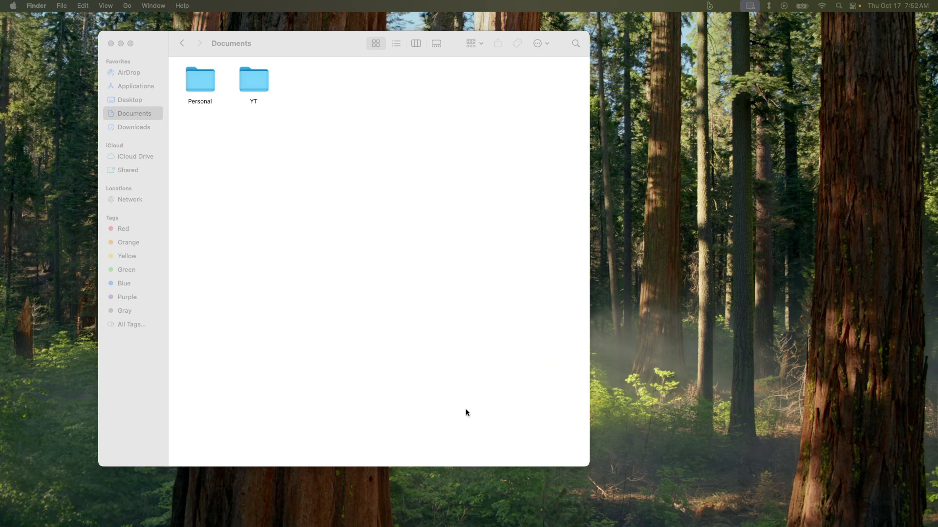
# Bring the Finder window showing the Documents folder to the front.
pyautogui.moveTo(473, 525)
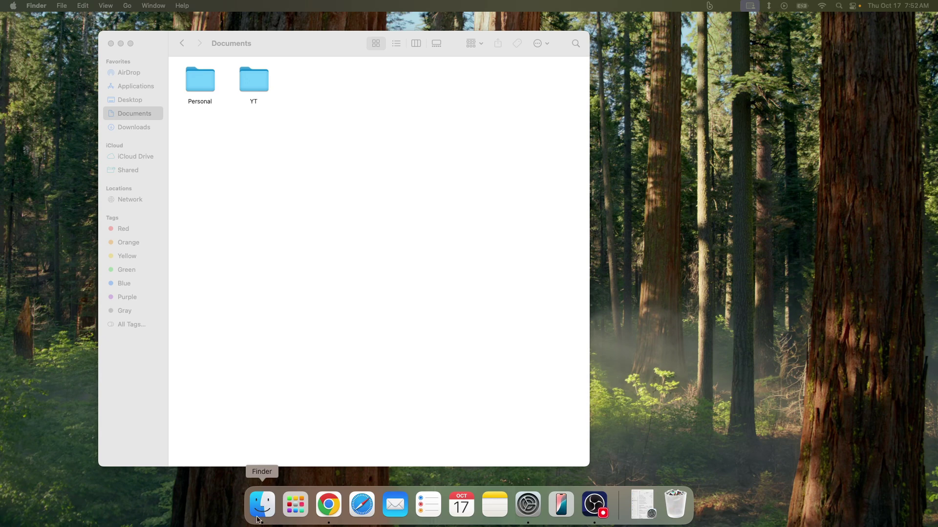
pyautogui.click(303, 207)
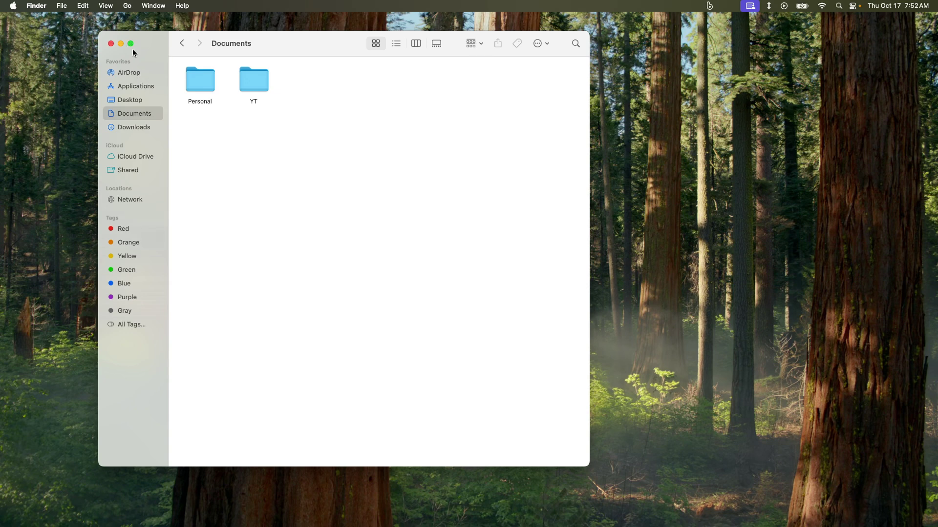
pyautogui.moveTo(137, 117)
pyautogui.mouseDown()
pyautogui.moveTo(138, 131)
pyautogui.moveTo(136, 115)
pyautogui.mouseUp()
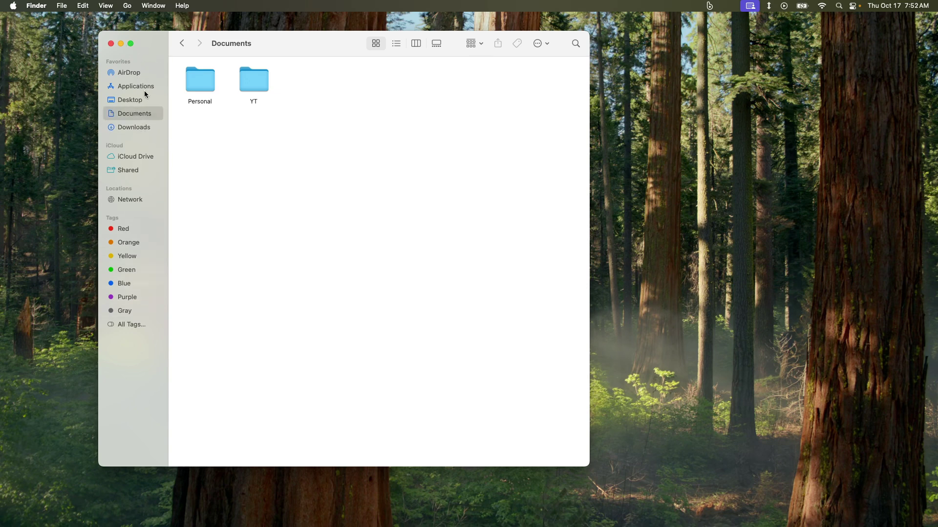
pyautogui.rightClick(136, 115)
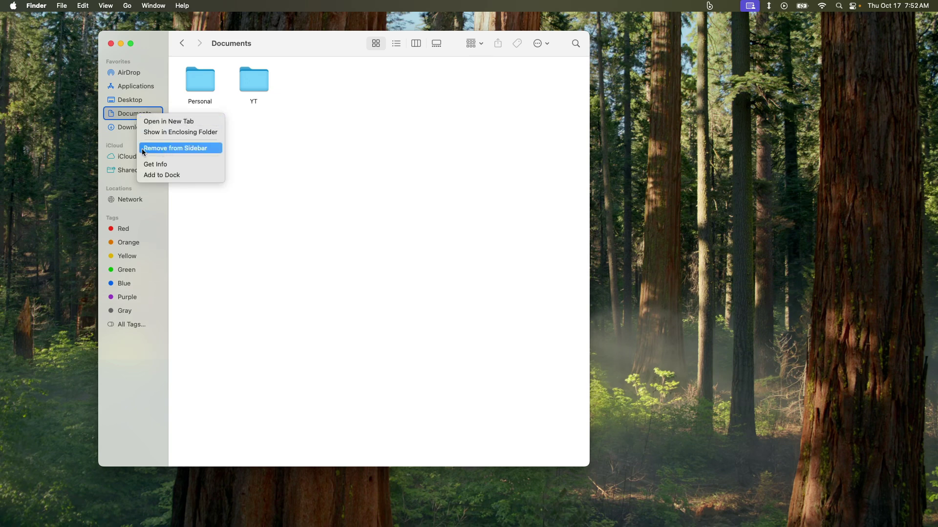
pyautogui.click(123, 115)
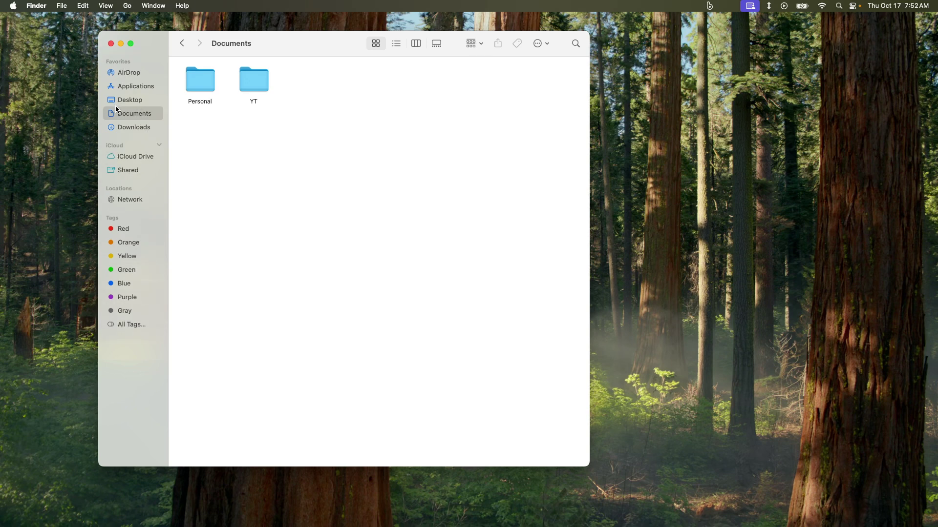
# Show the path bar and the status bar in the Finder window.
pyautogui.click(106, 6)
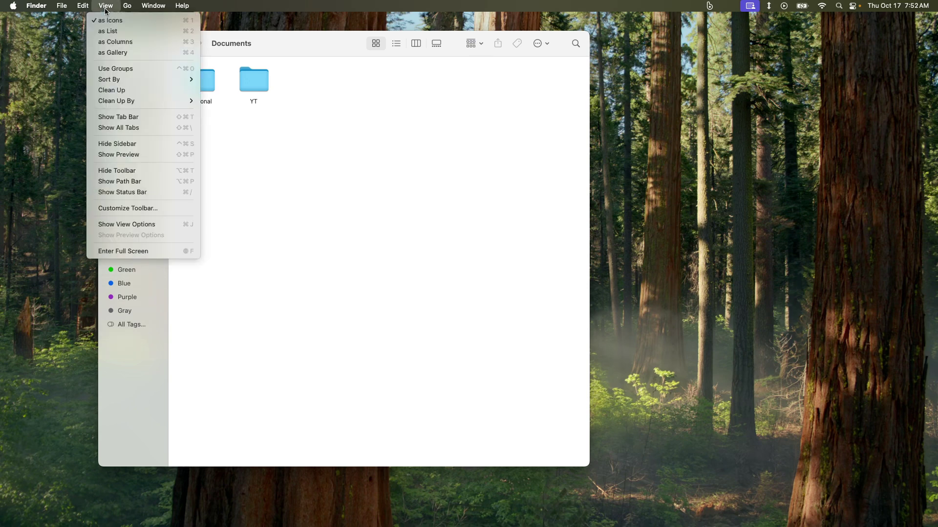
pyautogui.click(134, 183)
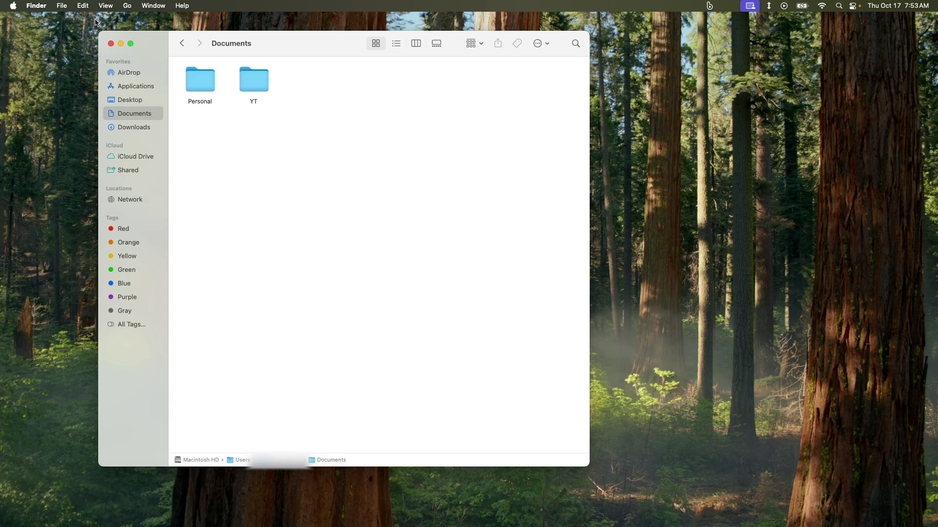
pyautogui.click(105, 5)
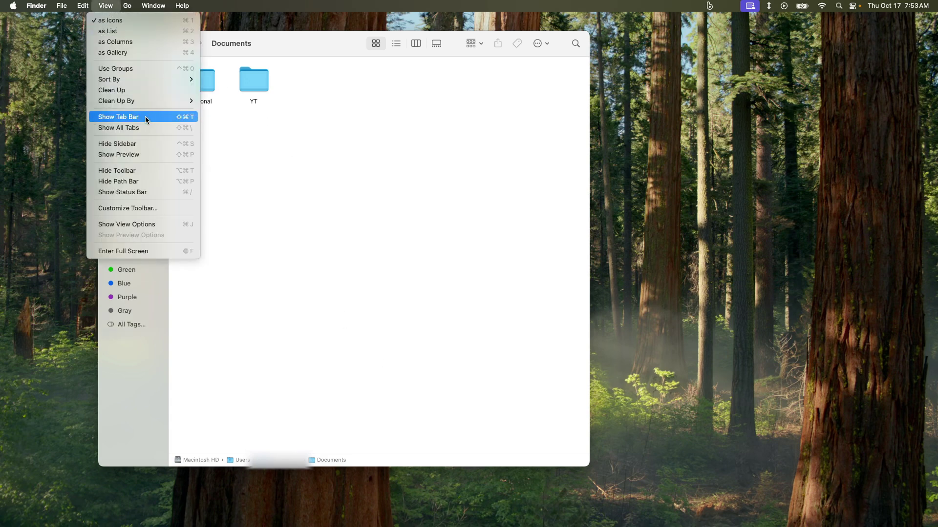
pyautogui.click(147, 193)
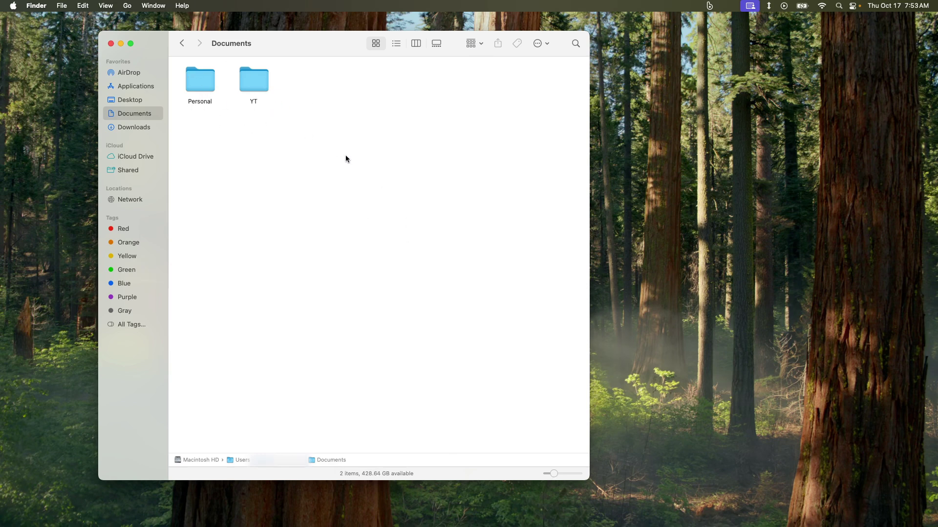
# Display the Documents folder as a list and expand the YT folder along with its DEFAULT and OBS Recordings subfolders.
pyautogui.click(105, 6)
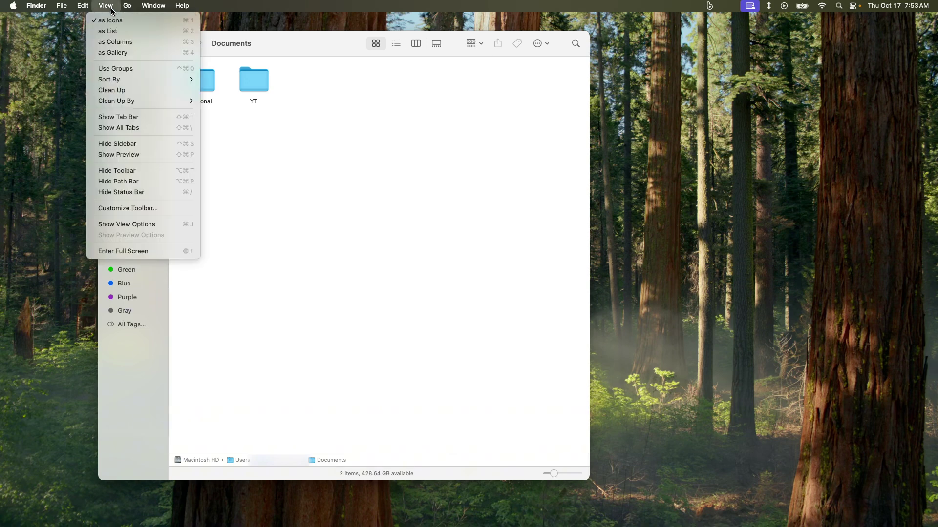
pyautogui.click(125, 31)
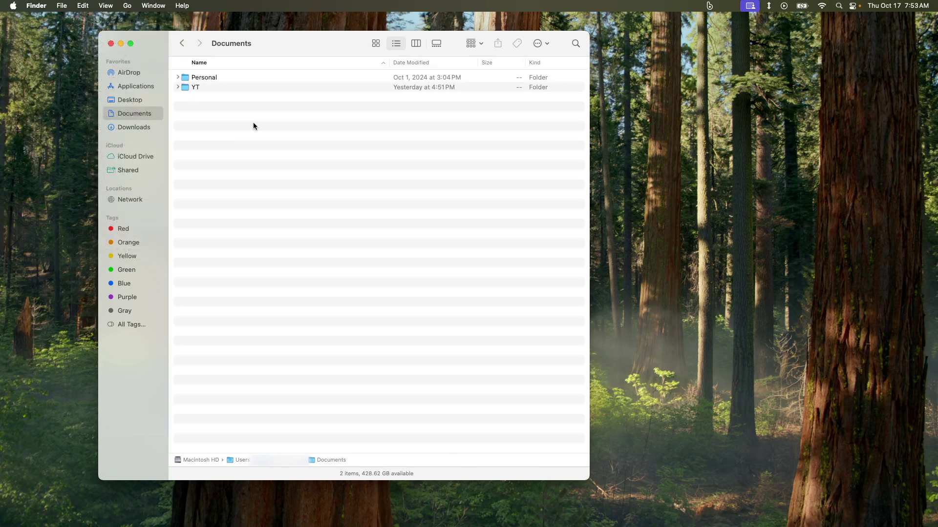
pyautogui.click(178, 86)
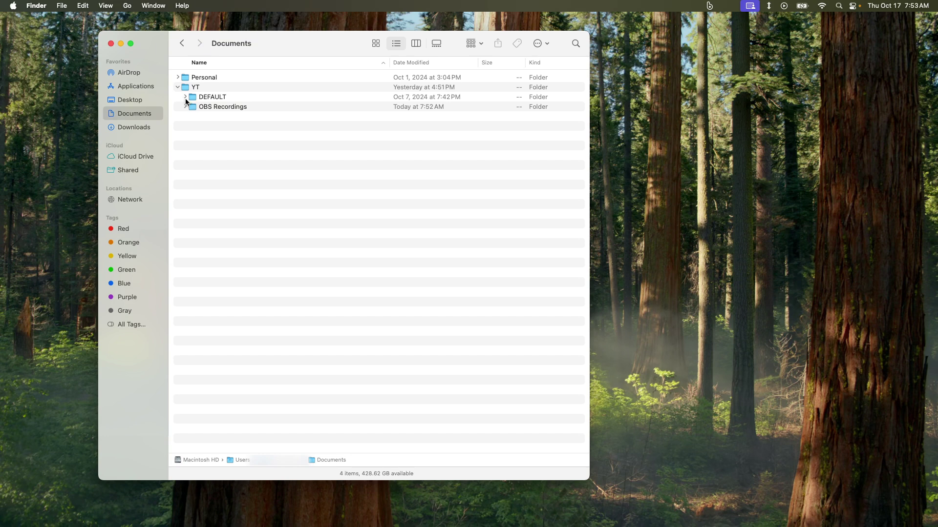
pyautogui.click(185, 97)
pyautogui.click(186, 98)
pyautogui.click(186, 97)
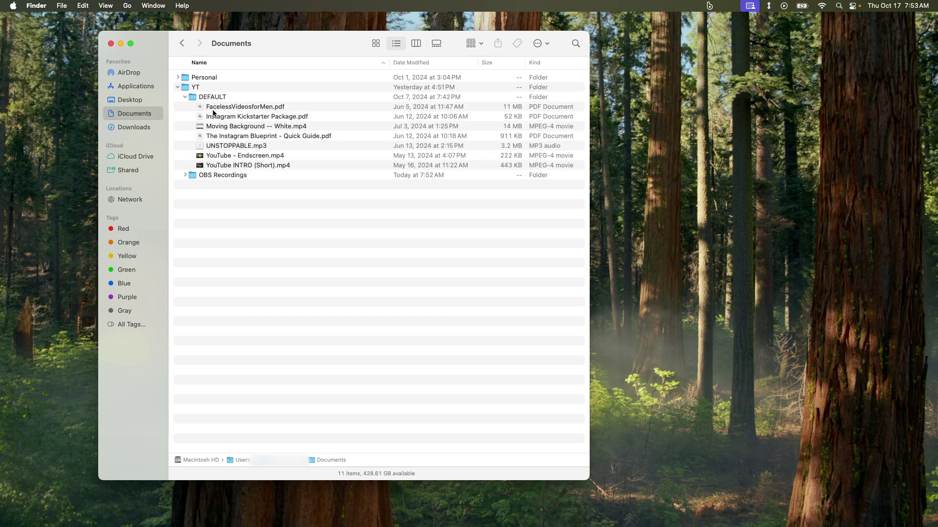
pyautogui.click(185, 176)
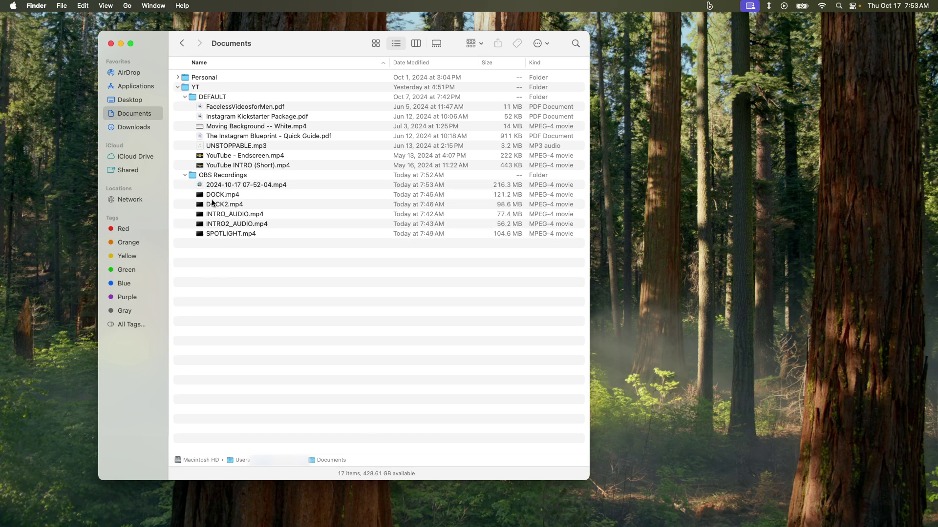
# Display the Documents folder as columns and browse through YT into the DEFAULT folder.
pyautogui.click(107, 6)
pyautogui.click(116, 41)
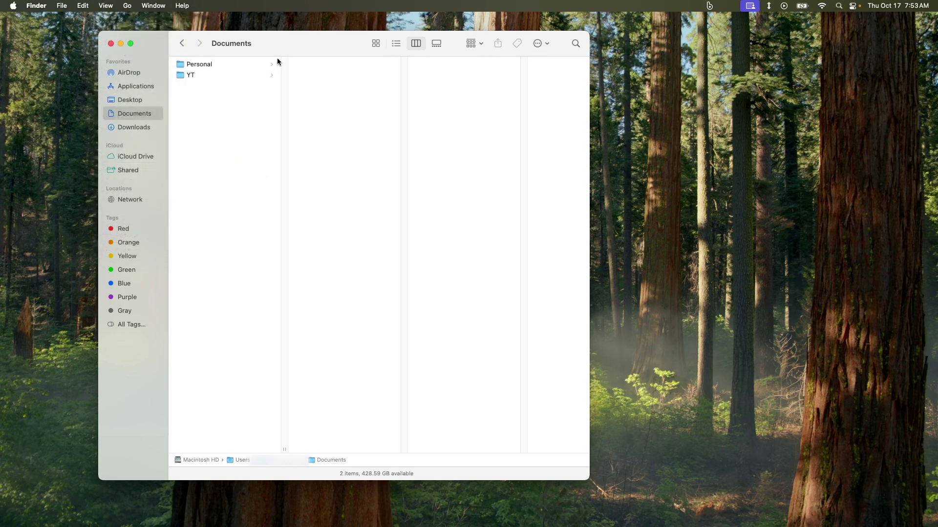
pyautogui.click(264, 75)
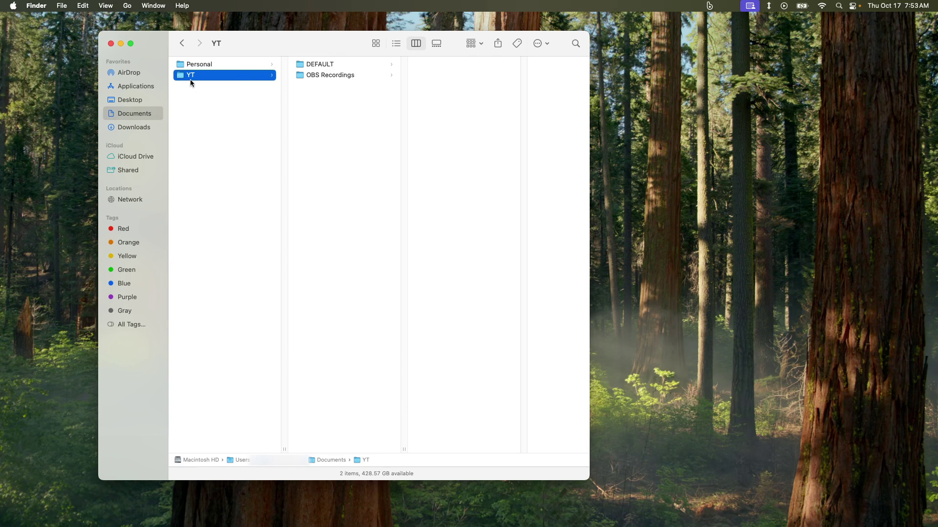
pyautogui.click(337, 64)
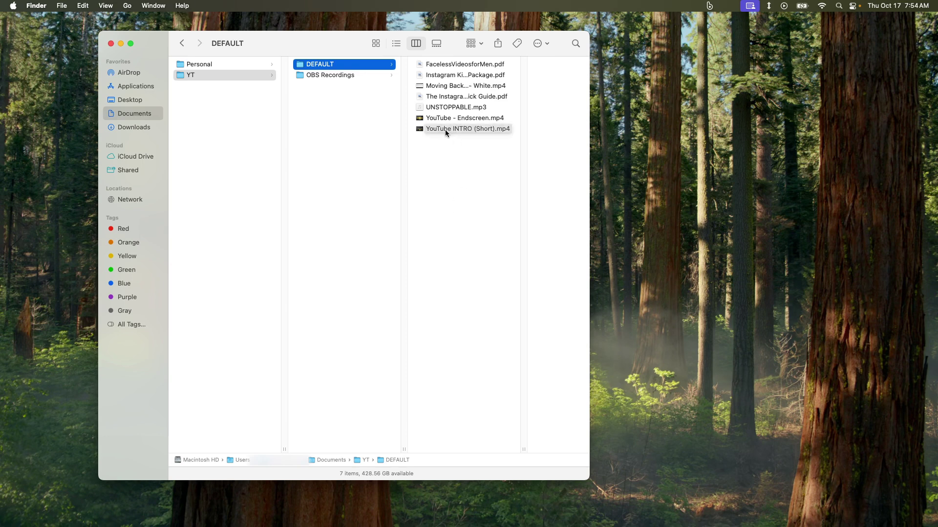
# Display the DEFAULT folder as a list, and return to the Documents folder.
pyautogui.click(115, 7)
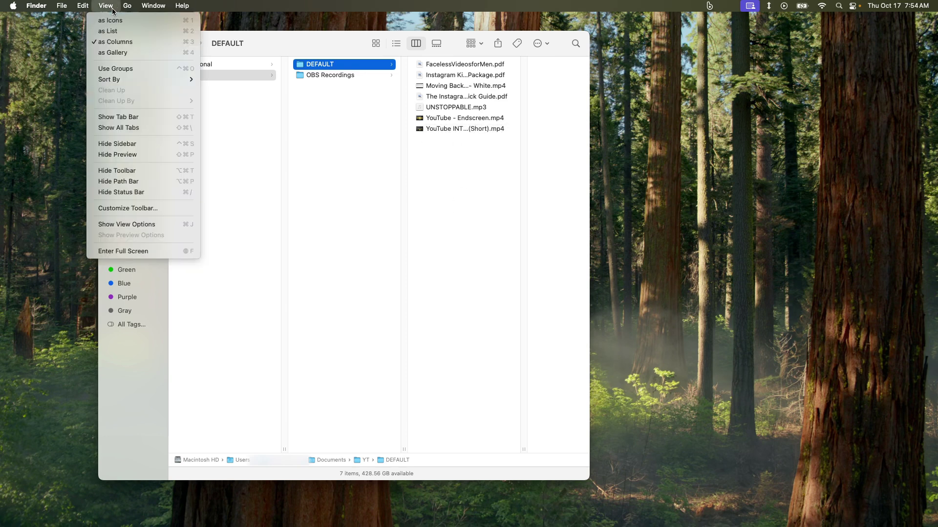
pyautogui.click(109, 31)
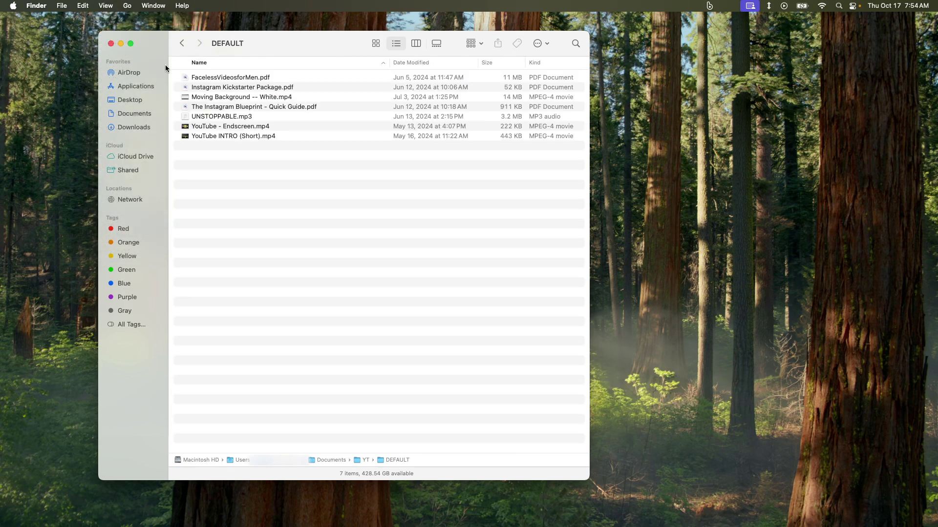
pyautogui.click(182, 47)
pyautogui.click(182, 46)
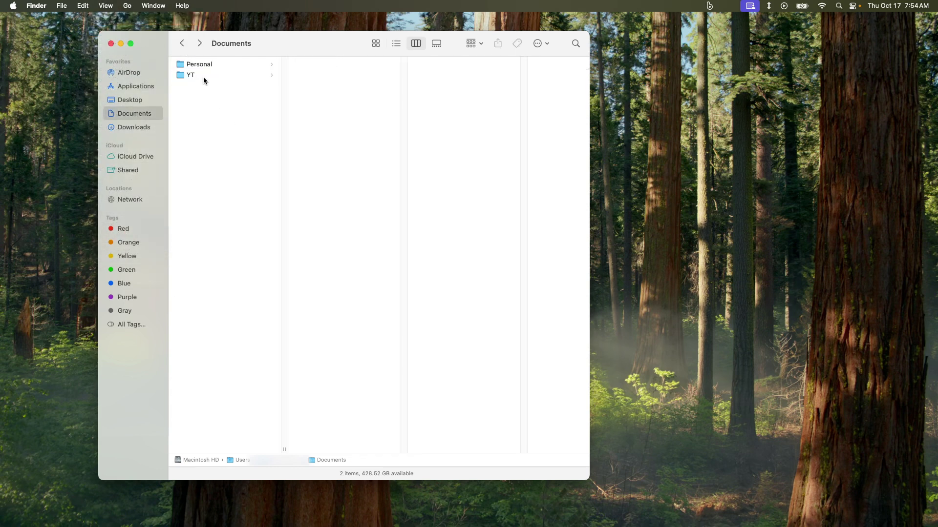
pyautogui.click(106, 5)
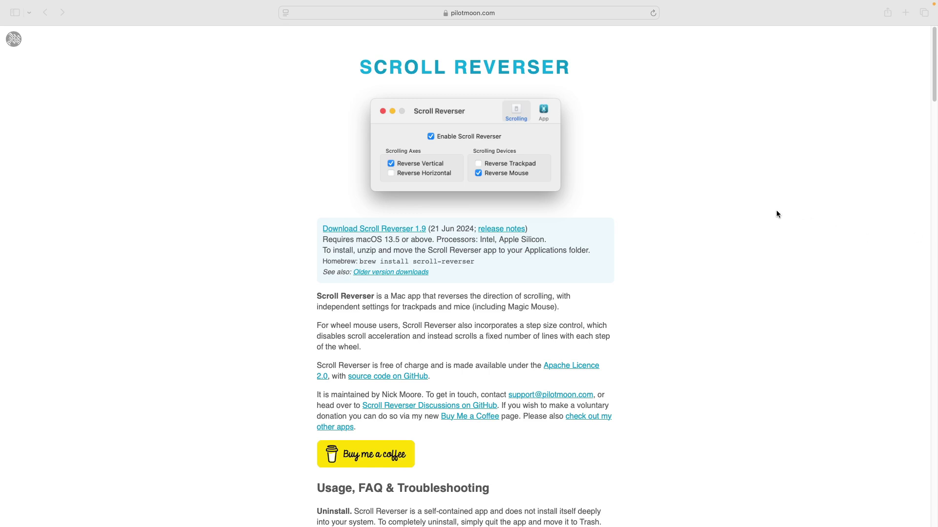
# Open the preferences of the Scroll Reverser utility.
pyautogui.moveTo(725, 3)
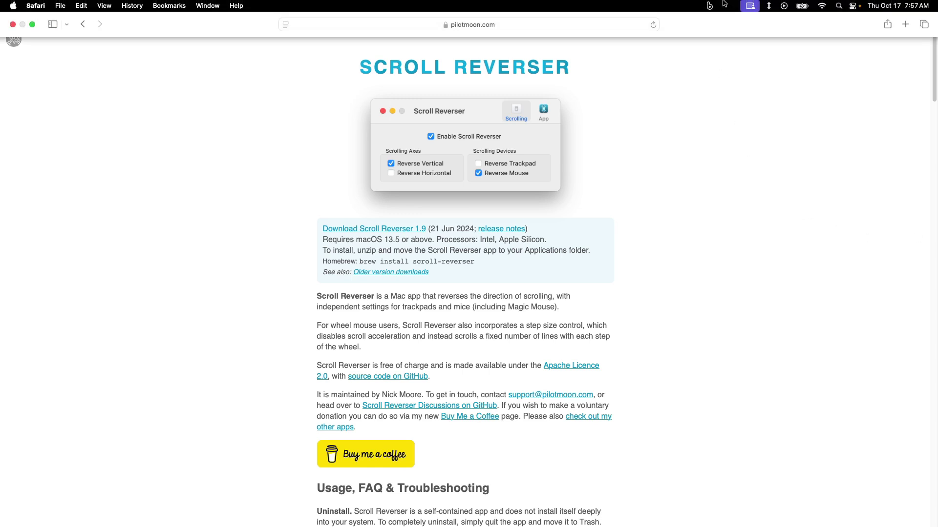
pyautogui.click(769, 6)
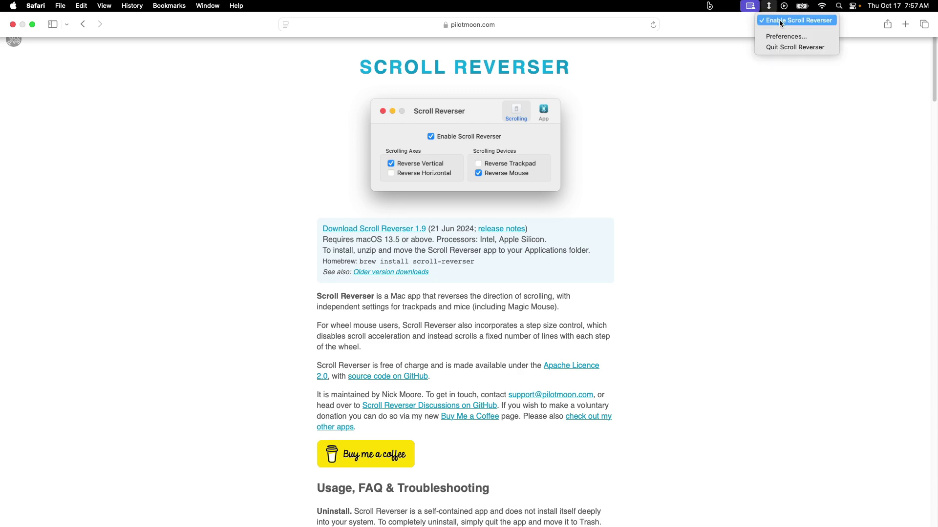
pyautogui.click(786, 36)
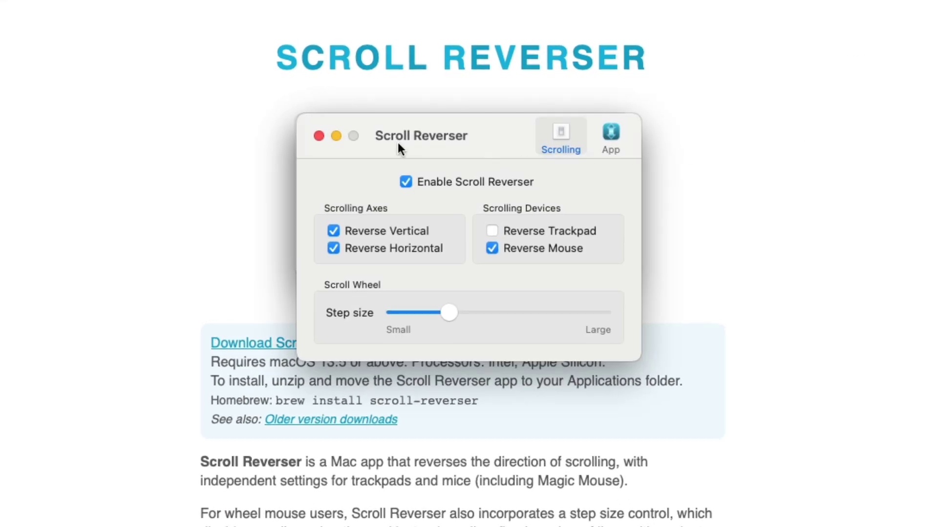